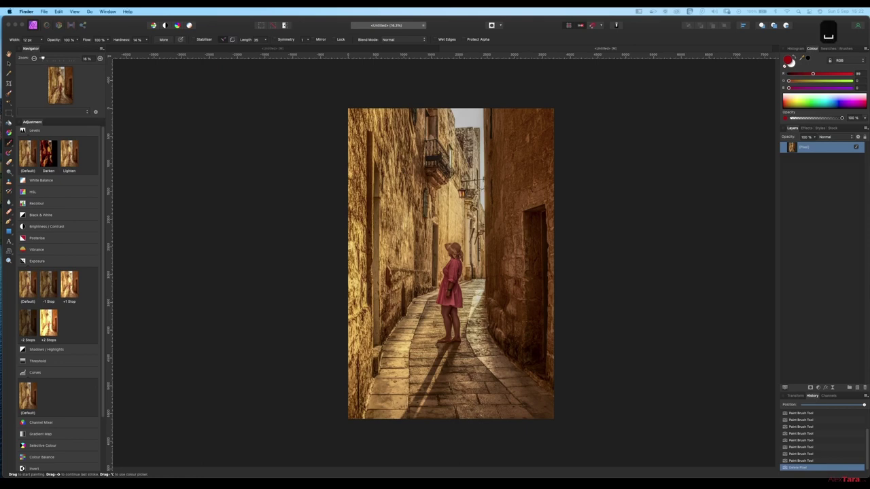
Preview the original IMG_5470.CR2 raw photo beside the edited photo, then close it.
key(space)
drag(419, 32, 695, 31)
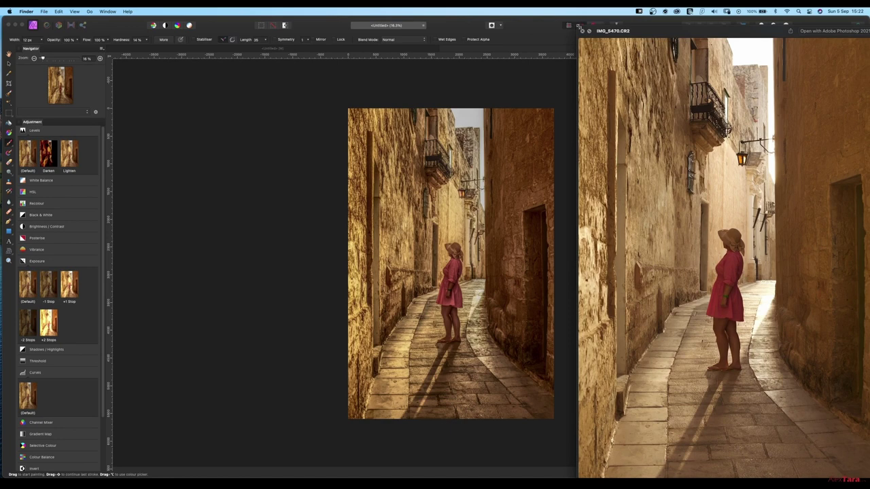
drag(582, 31, 676, 116)
drag(752, 127, 644, 90)
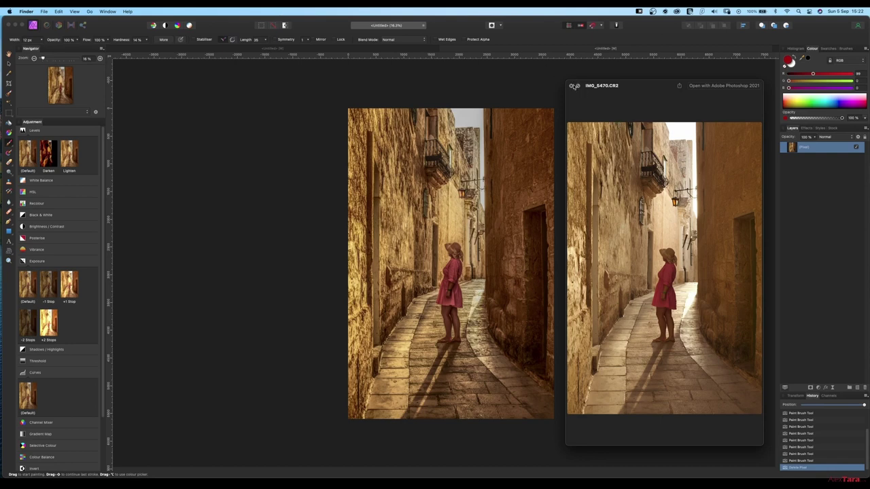
click(573, 86)
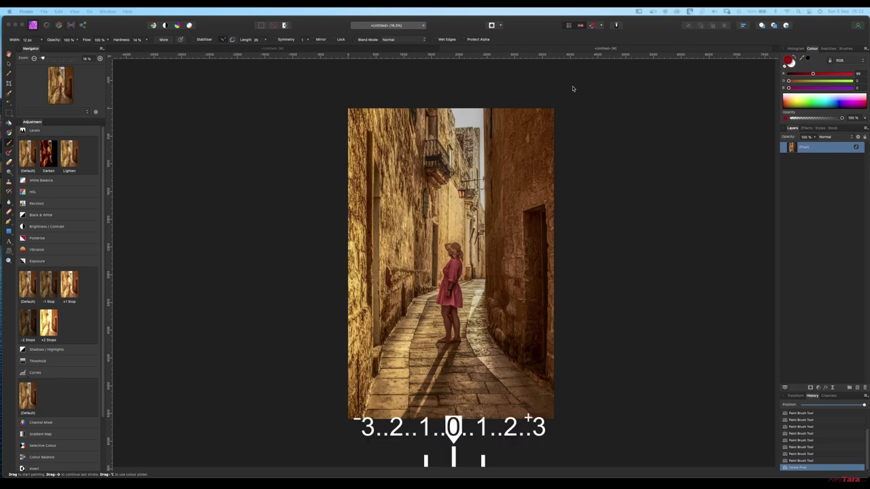
Run an HDR merge of the three bracketed CR2 files with noise reduction at 30%.
click(61, 11)
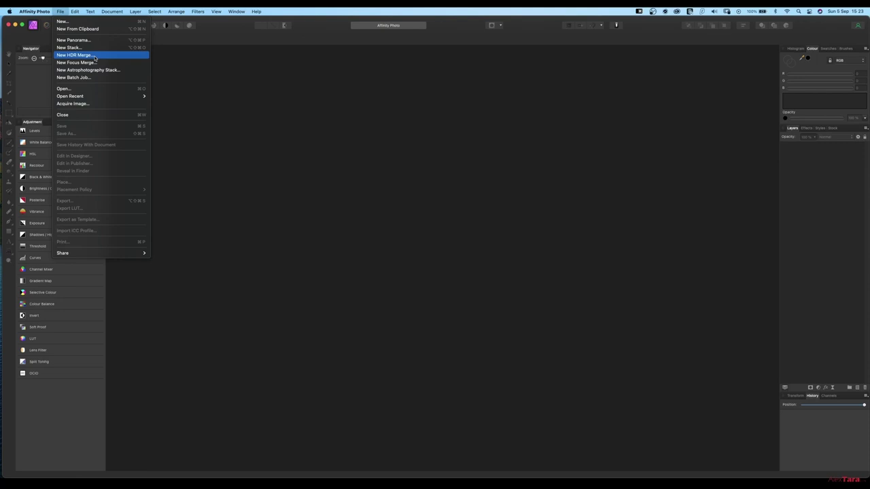
click(94, 58)
click(472, 205)
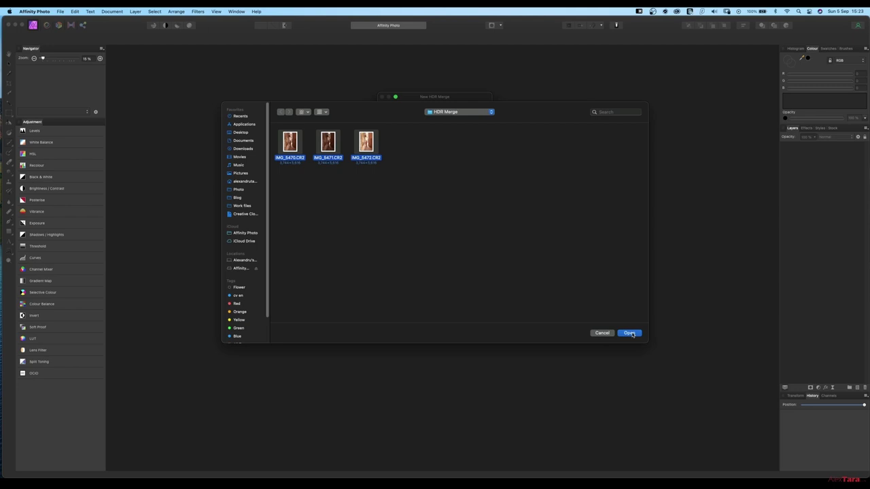
click(631, 333)
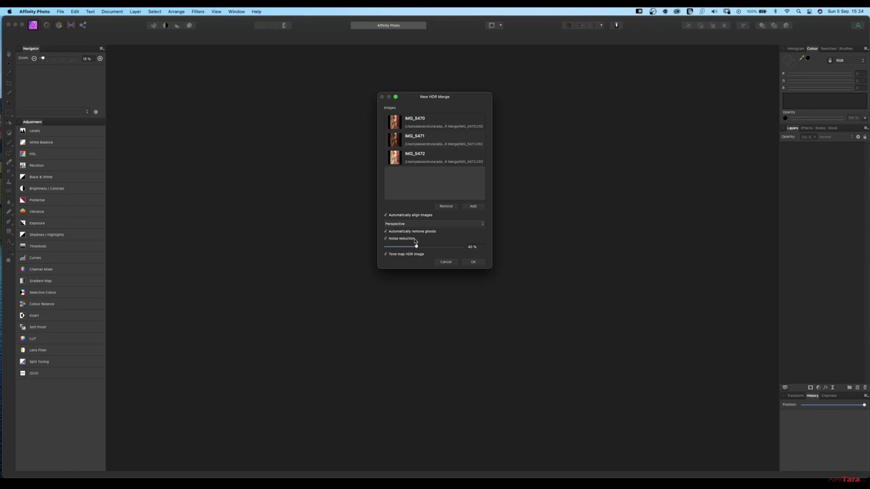
drag(417, 249, 409, 251)
click(474, 263)
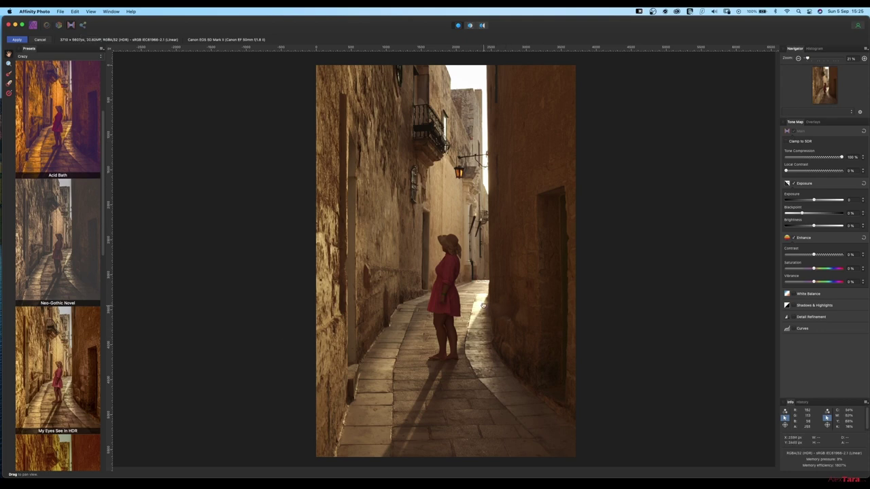
Apply the My Eyes See In HDR tone-map preset to the merged photo.
drag(443, 264, 421, 261)
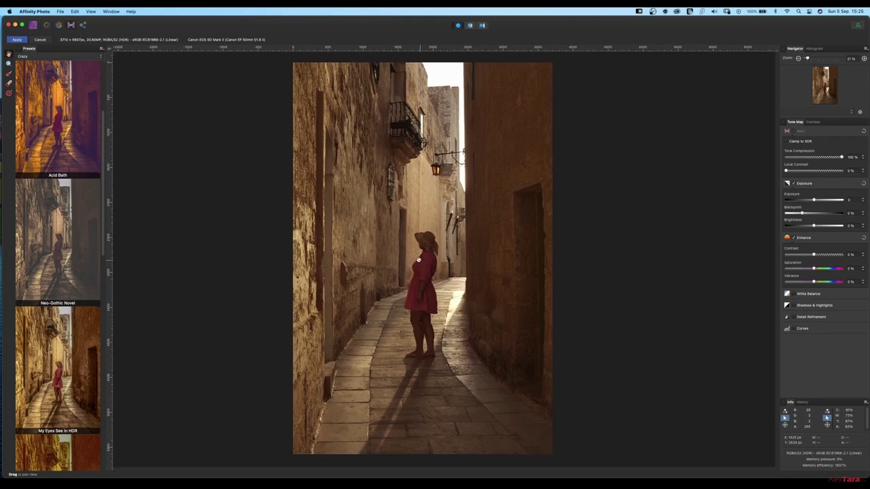
click(77, 354)
click(62, 367)
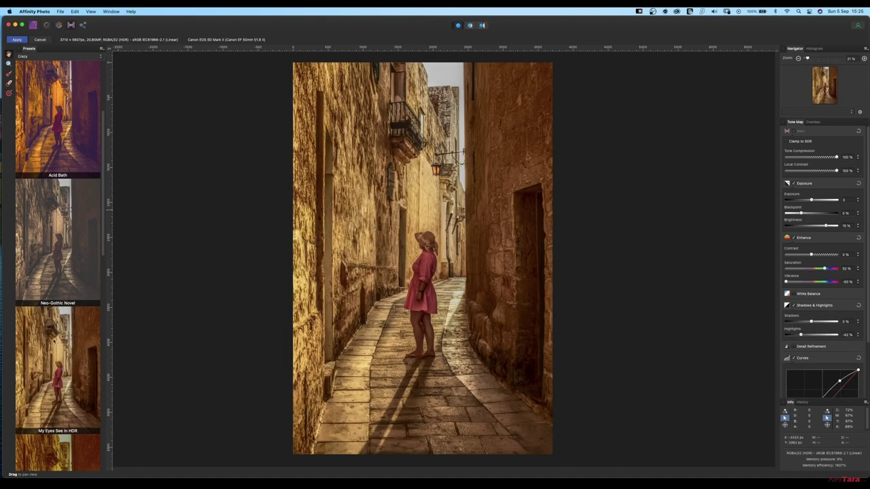
drag(104, 189, 108, 201)
scroll(108, 200, down, 5)
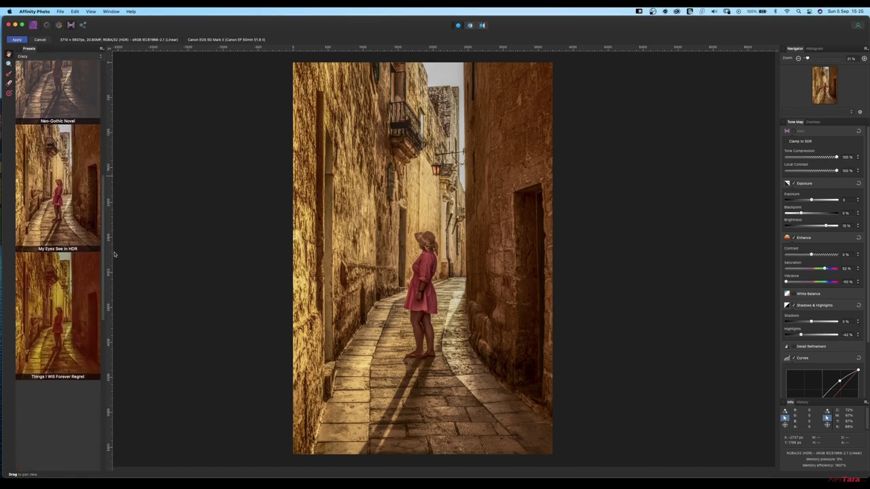
Try Things I Will Forever Regret, Saturated Sepia and End Of Trays, finishing on Pure Tech Wizardry.
click(63, 307)
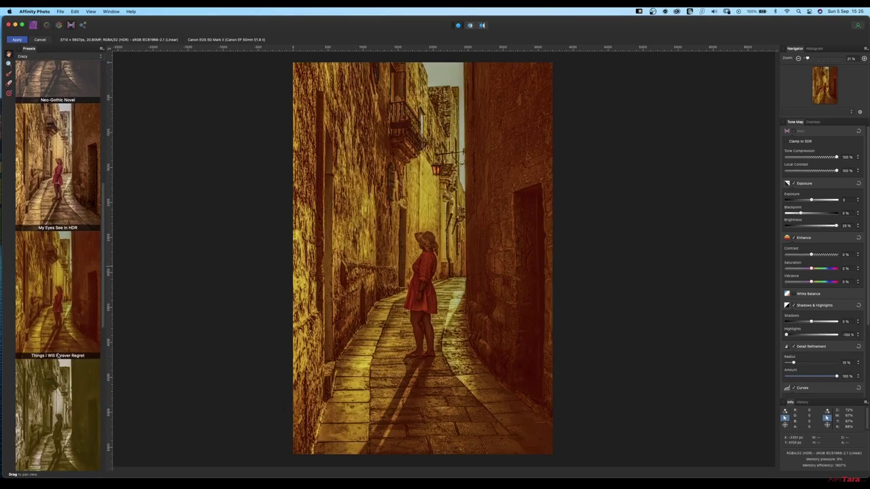
click(58, 405)
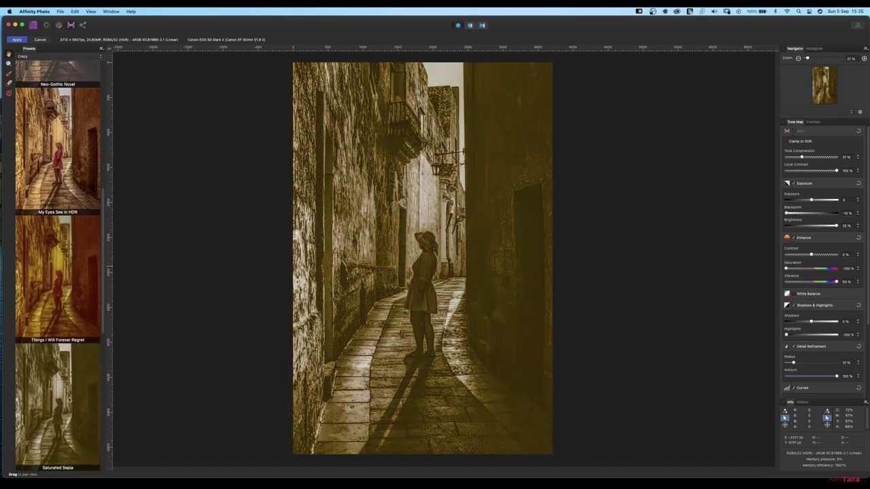
scroll(104, 316, down, 6)
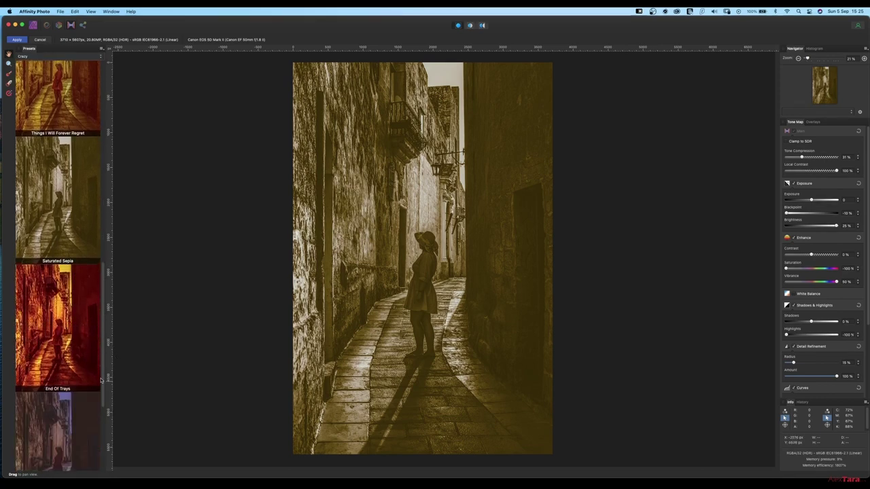
click(67, 354)
click(68, 414)
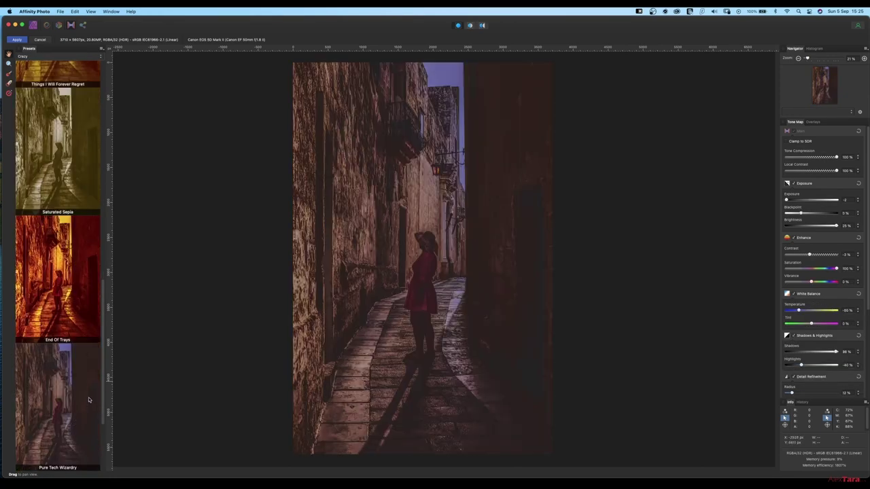
scroll(105, 339, down, 4)
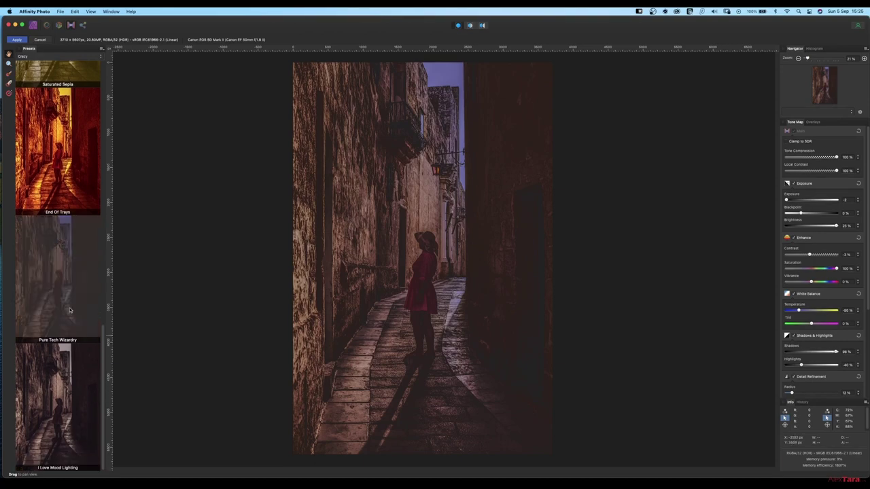
Apply I Love Mood Lighting, then set exposure 0.65, saturation -35%, tone compression 41%, local contrast 46%.
click(65, 375)
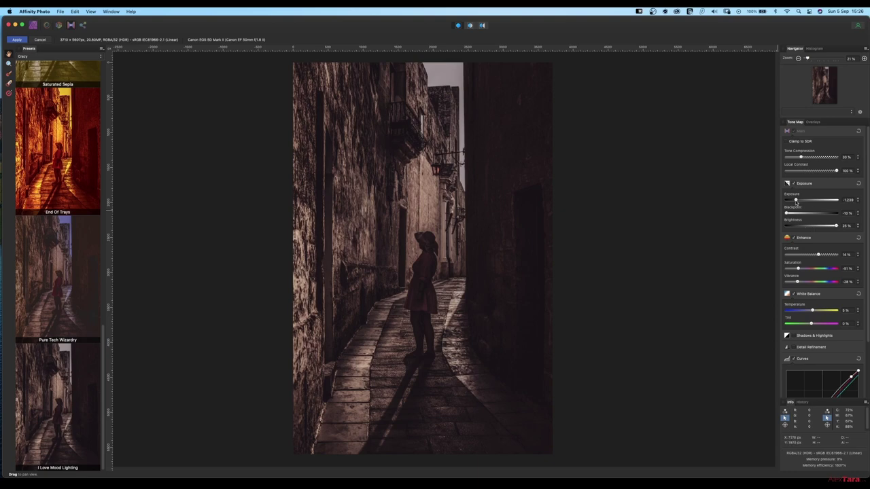
drag(796, 202, 783, 216)
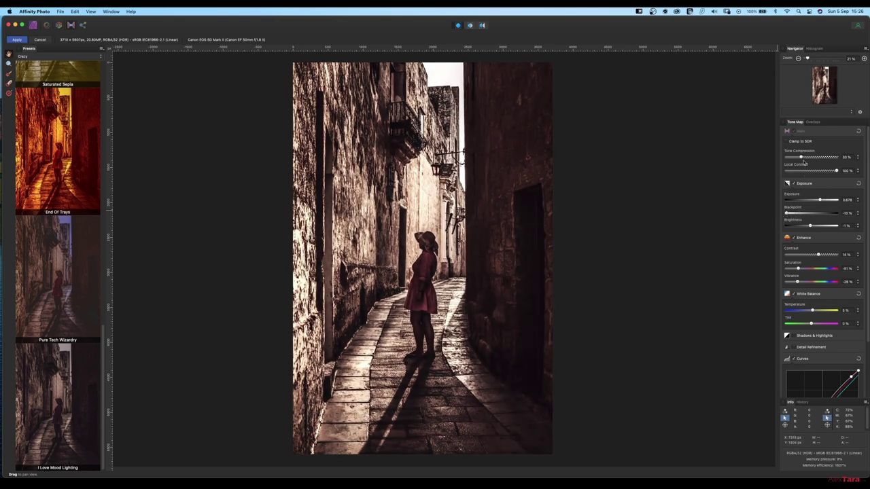
drag(805, 157, 834, 176)
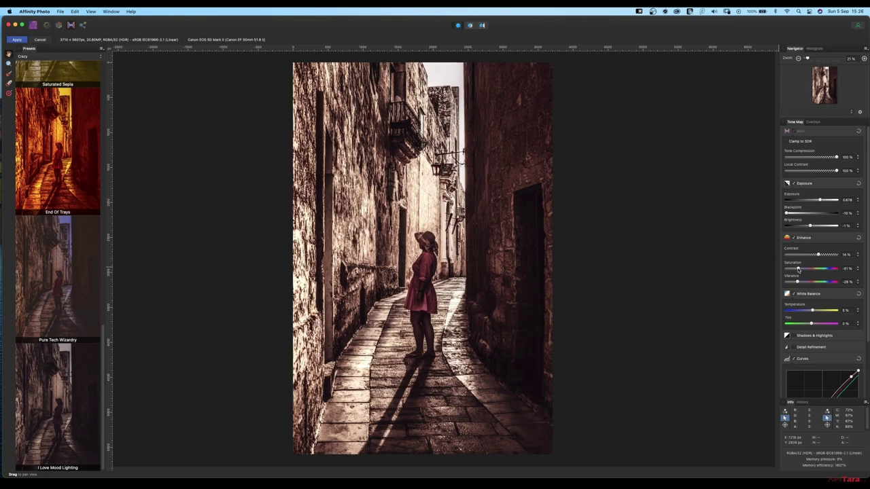
mouse_move(798, 270)
mouse_down()
mouse_move(814, 270)
mouse_move(799, 282)
mouse_up()
drag(836, 157, 809, 171)
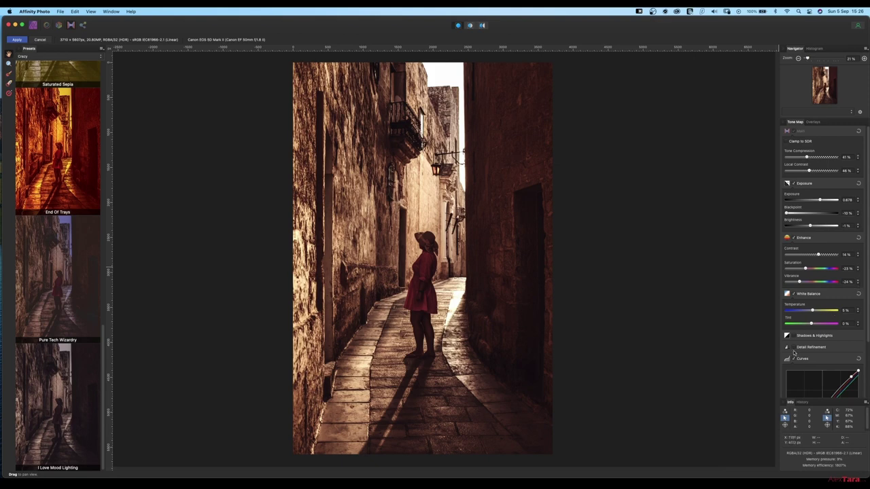
Compare with Curves off and on, then raise the curve's dark end and lower its upper part.
scroll(868, 323, down, 5)
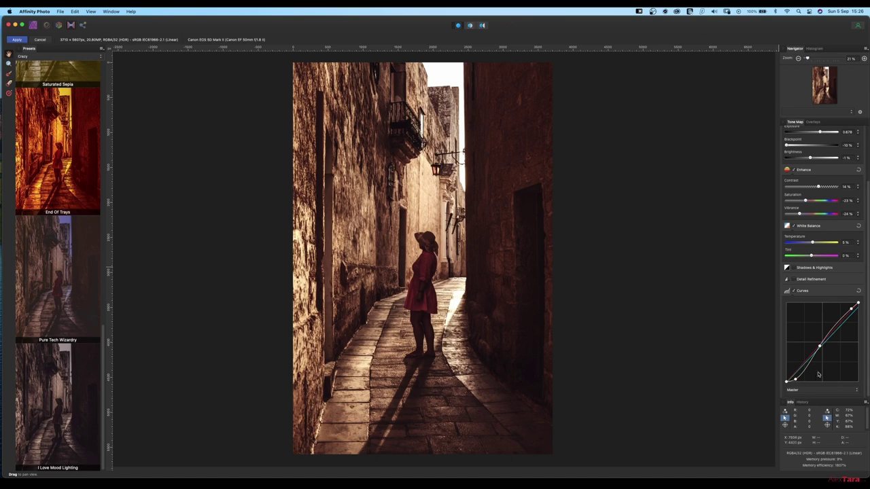
click(793, 292)
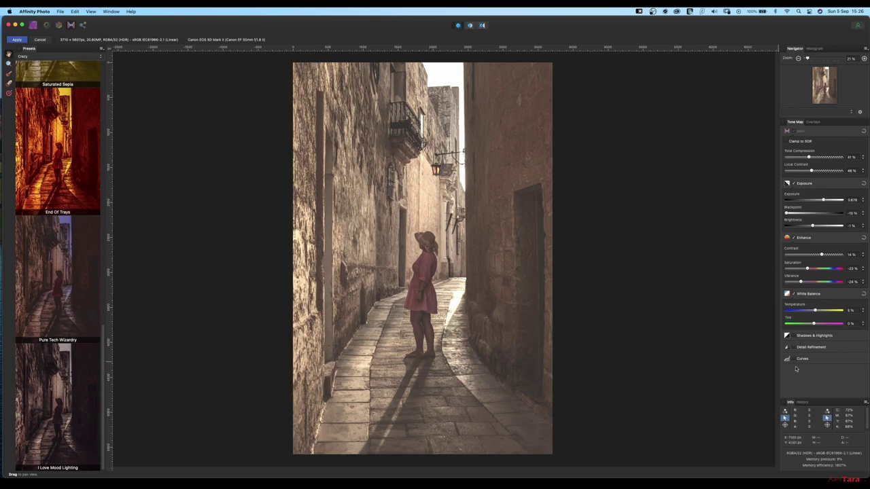
click(793, 359)
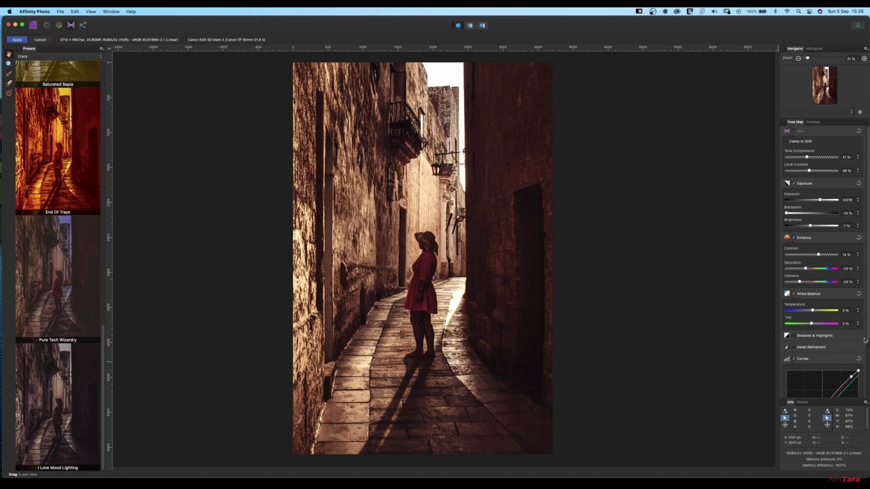
scroll(865, 340, down, 3)
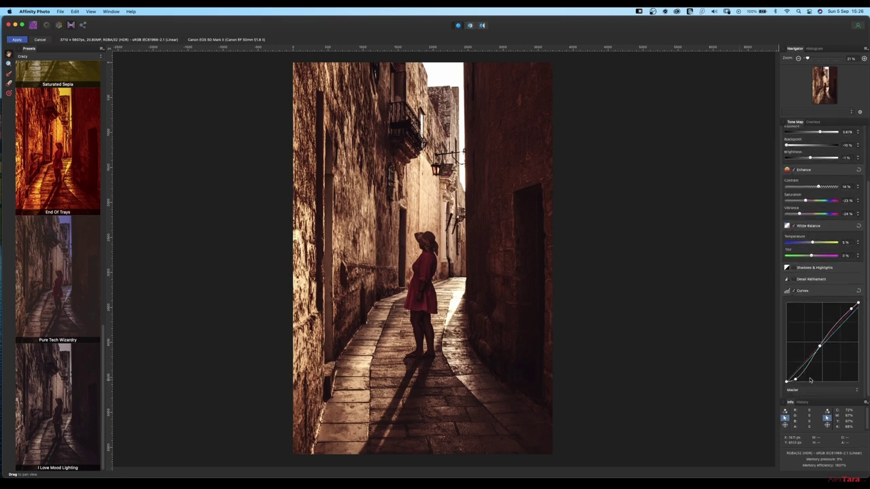
mouse_move(791, 381)
mouse_down()
mouse_move(805, 367)
mouse_move(798, 373)
mouse_up()
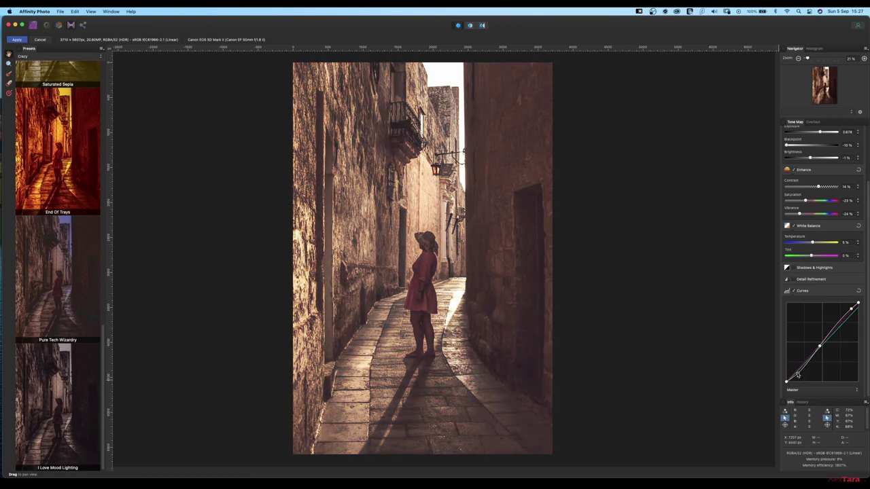
drag(851, 308, 841, 319)
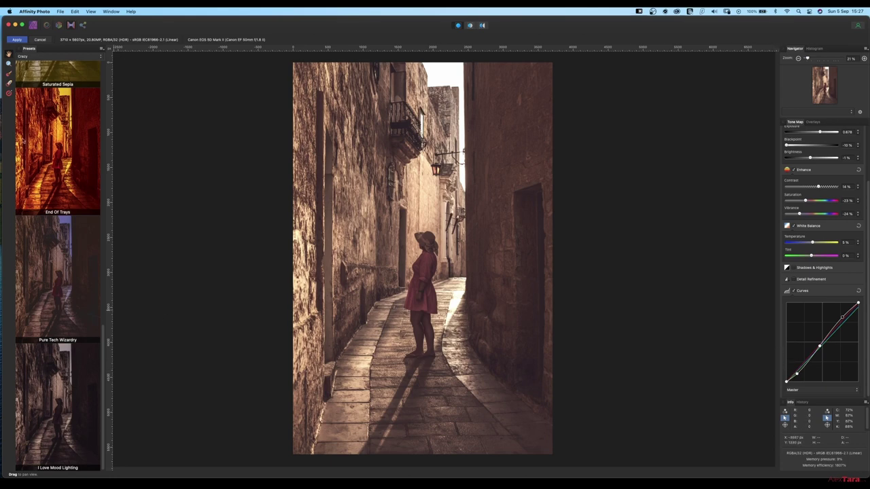
Try James Ritson Customs presets such as Titus Vorenus and Cold Heart, ending on Urban Grit.
click(43, 55)
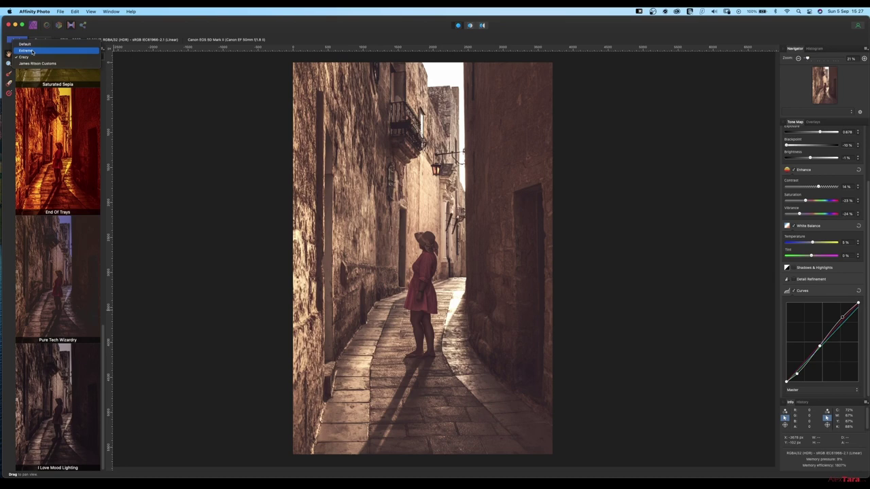
click(36, 64)
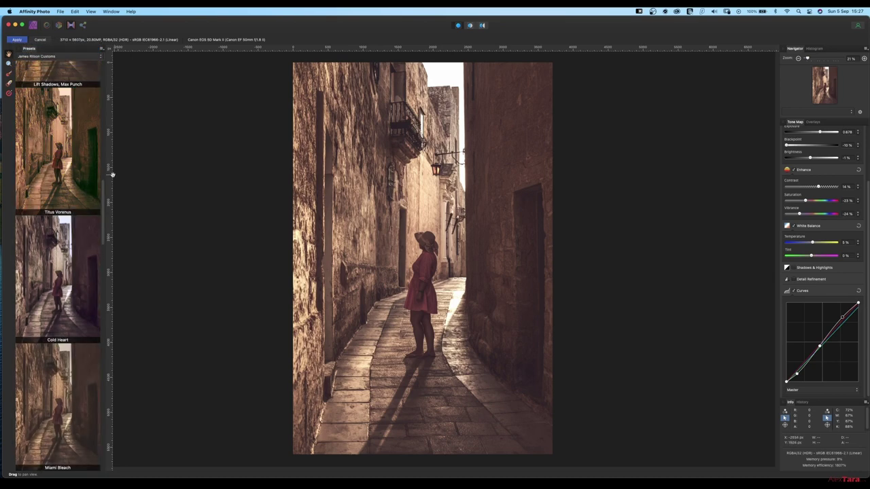
click(57, 181)
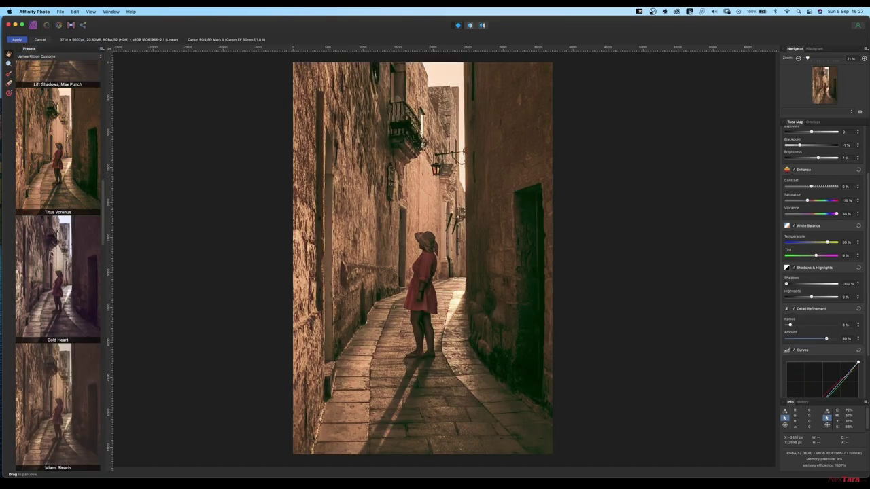
click(60, 266)
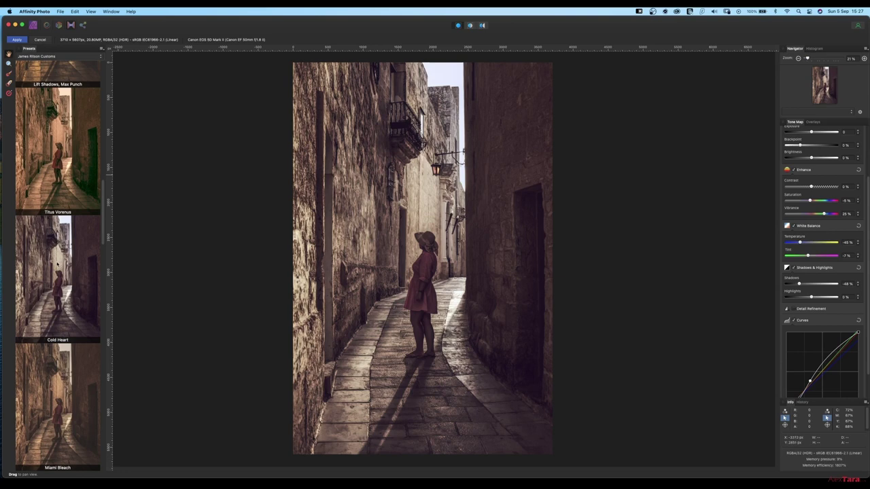
click(61, 398)
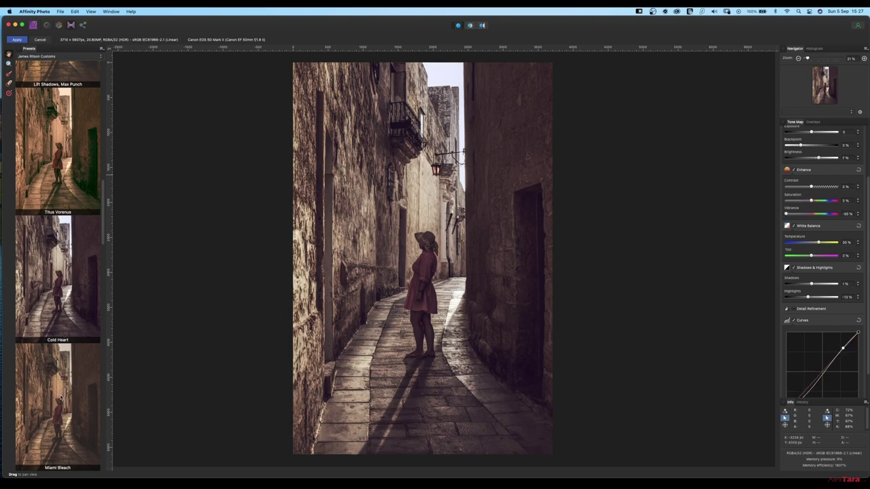
scroll(68, 272, up, 5)
click(68, 290)
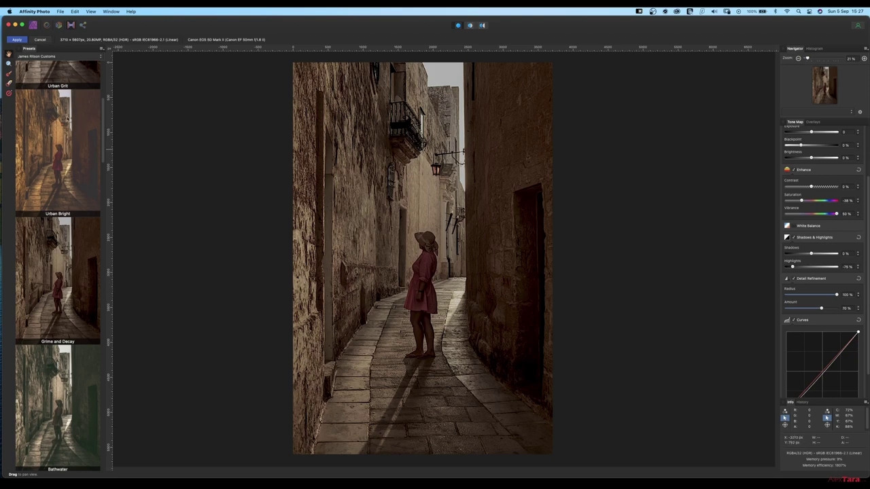
scroll(78, 123, up, 4)
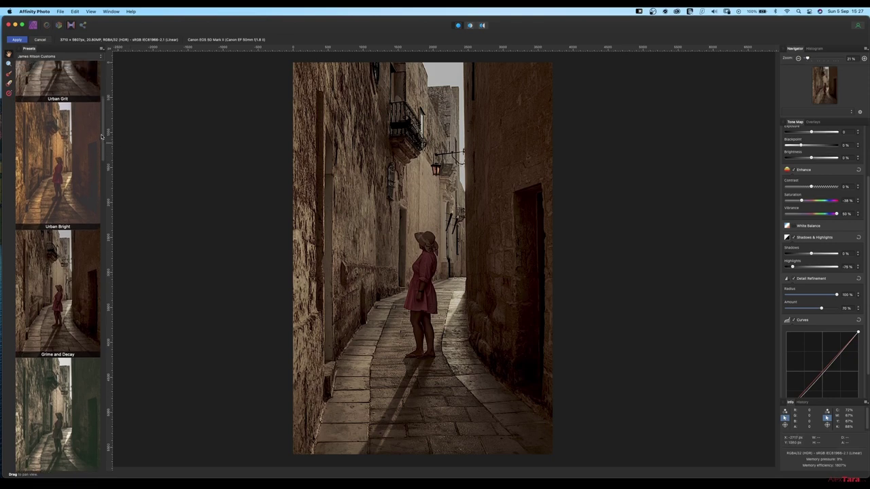
click(51, 242)
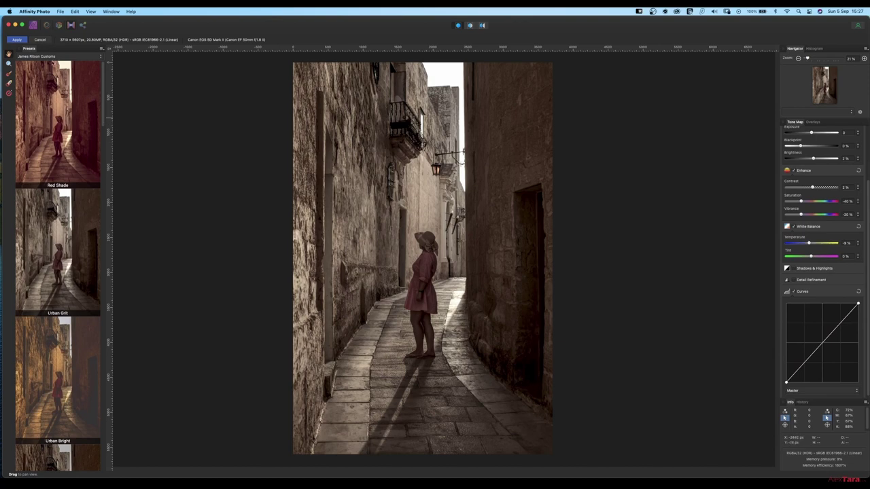
Switch to the Default presets and settle on Detailed after briefly trying Cool.
click(53, 57)
click(41, 37)
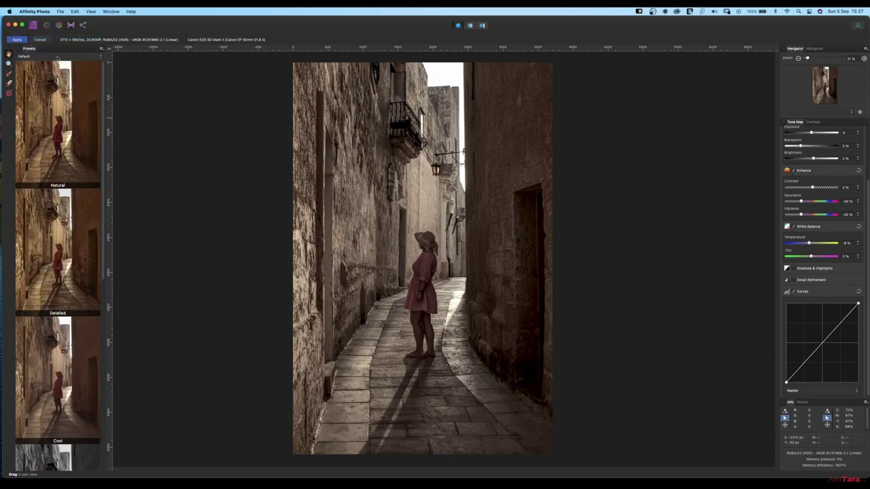
click(55, 270)
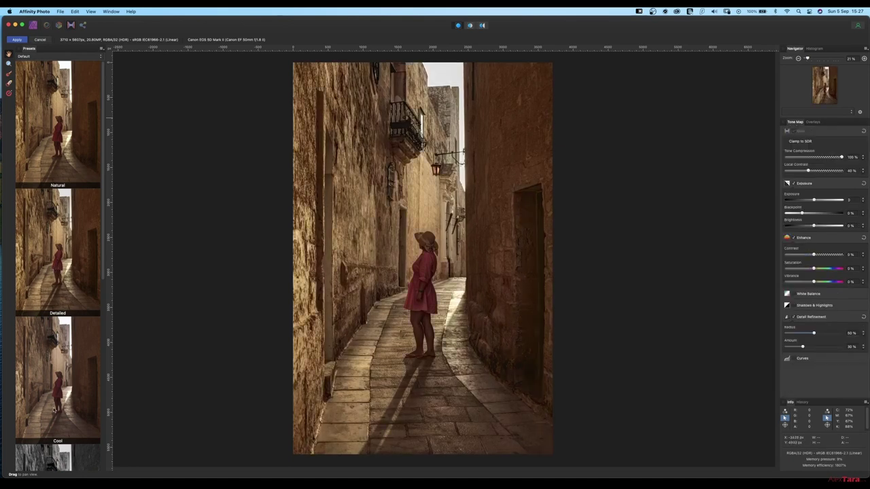
click(54, 410)
click(57, 262)
click(17, 40)
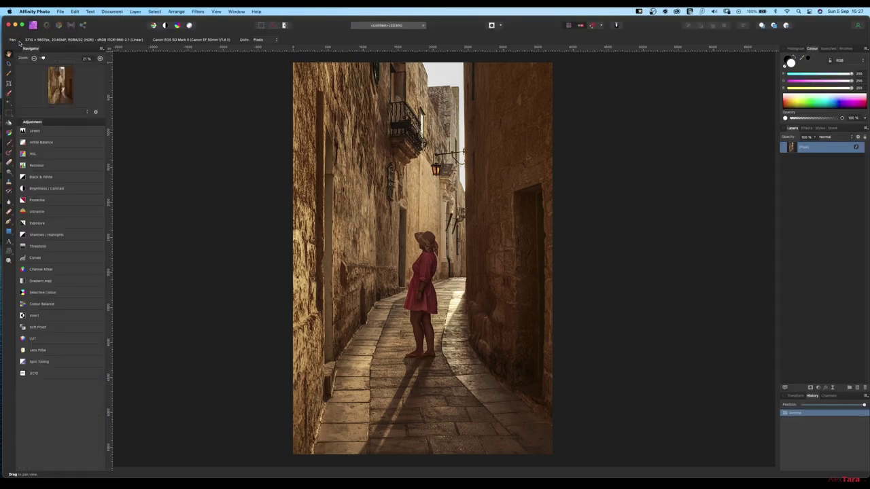